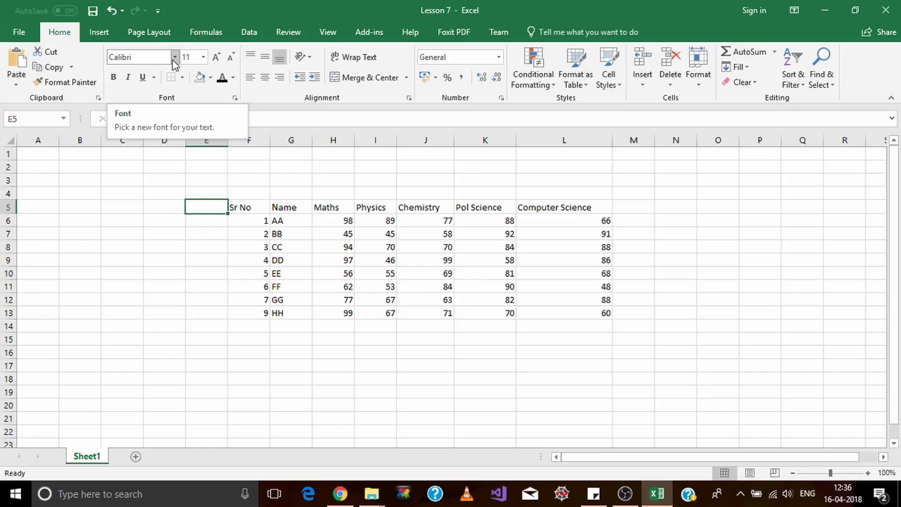
# Change the font of the table's header cells F5:L5 to Batang.
pyautogui.click(176, 58)
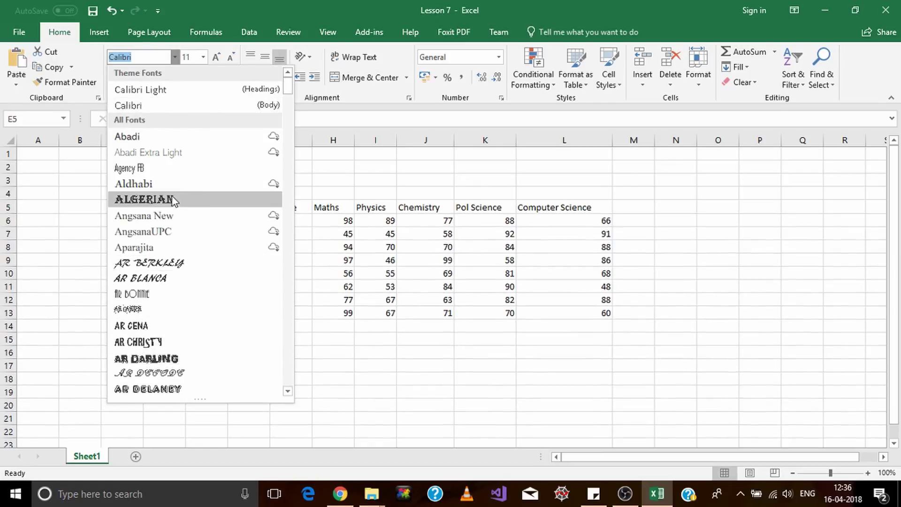
pyautogui.click(266, 182)
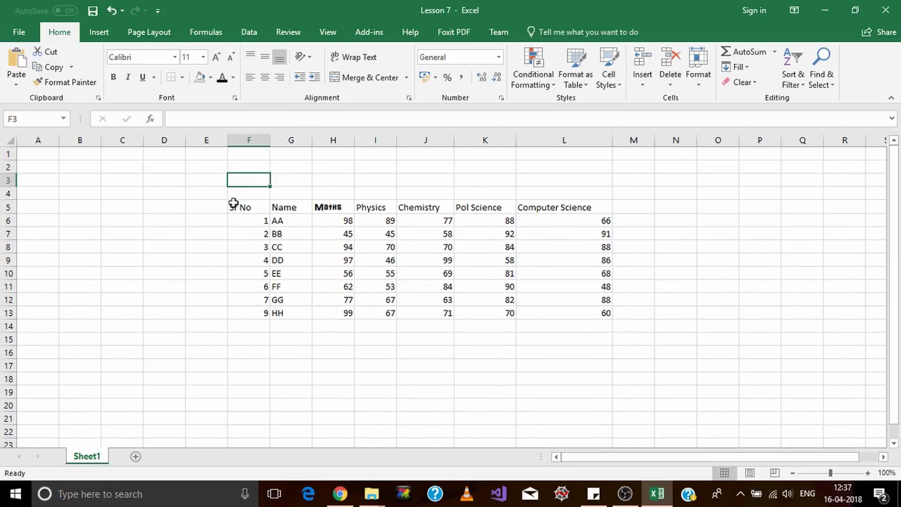
pyautogui.moveTo(240, 206); pyautogui.dragTo(563, 208)
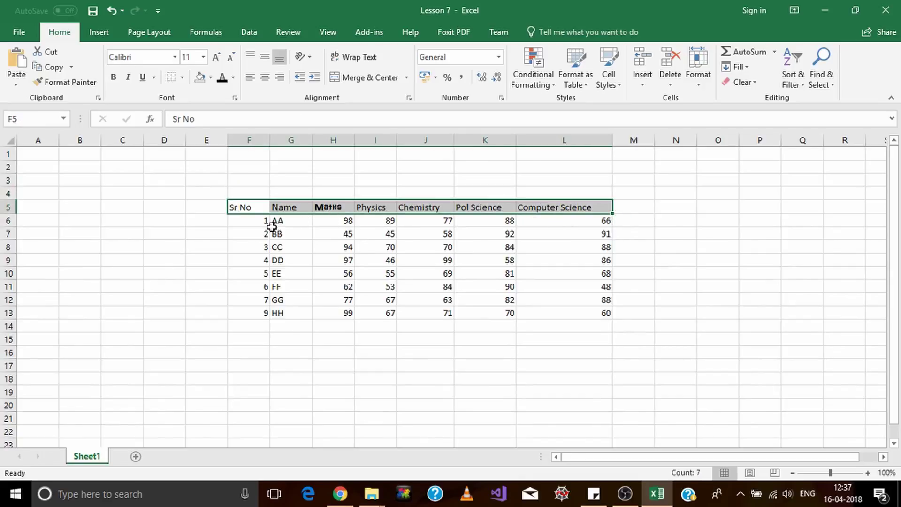
pyautogui.moveTo(243, 206); pyautogui.dragTo(575, 204)
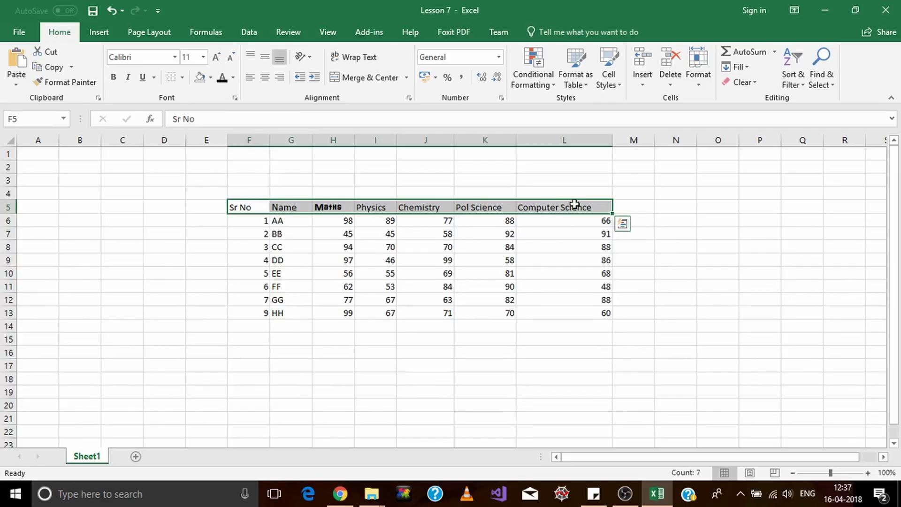
pyautogui.click(175, 57)
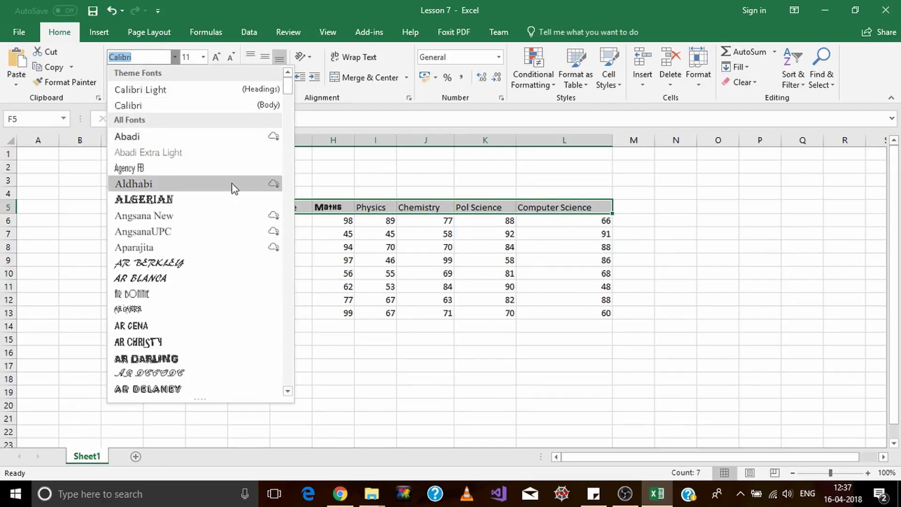
pyautogui.scroll(-6, 209, 261)
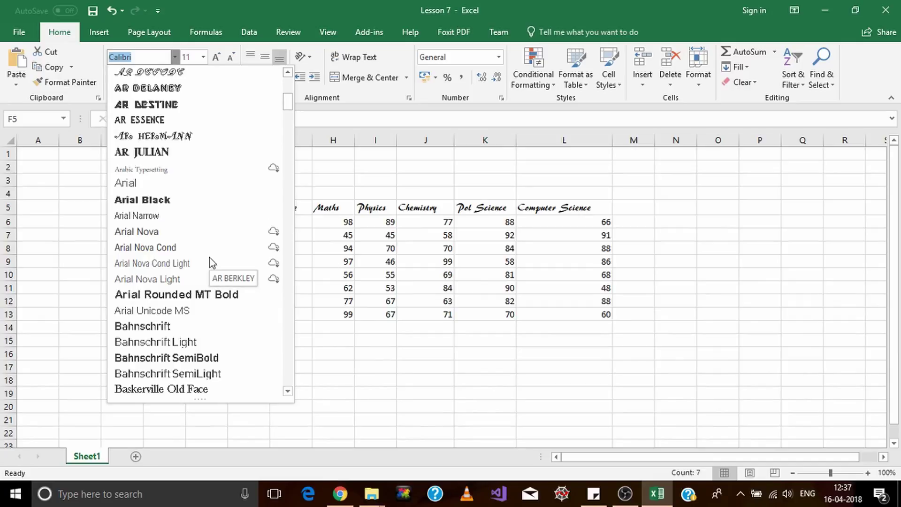
pyautogui.scroll(-12, 209, 261)
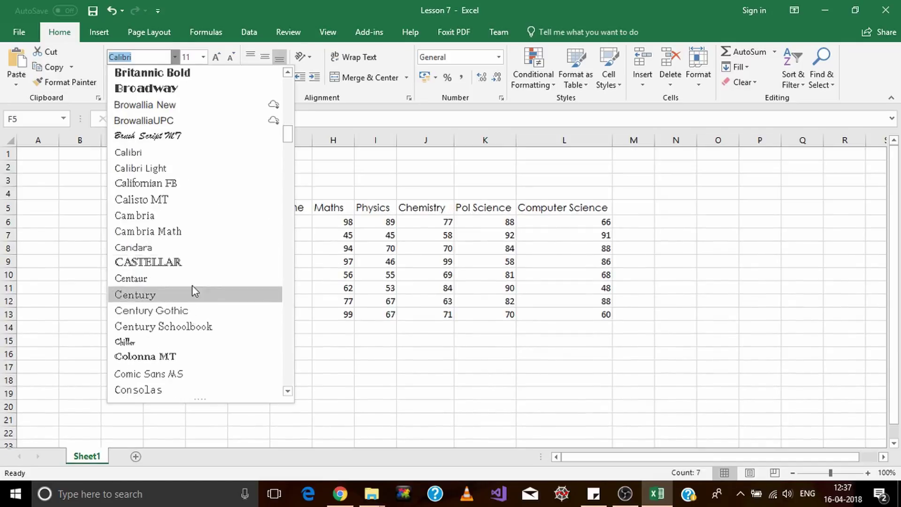
pyautogui.scroll(6, 182, 102)
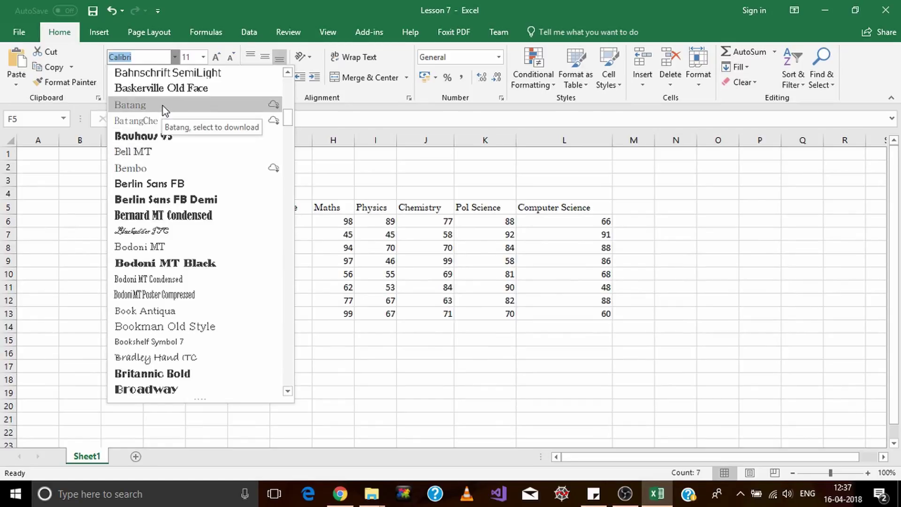
pyautogui.click(139, 106)
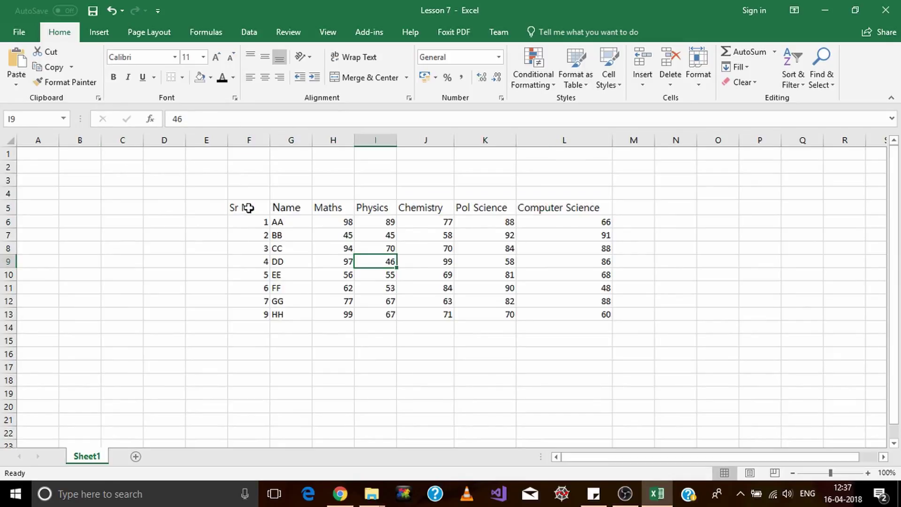
pyautogui.moveTo(239, 207)
pyautogui.mouseDown()
pyautogui.moveTo(553, 218)
pyautogui.moveTo(553, 210)
pyautogui.mouseUp()
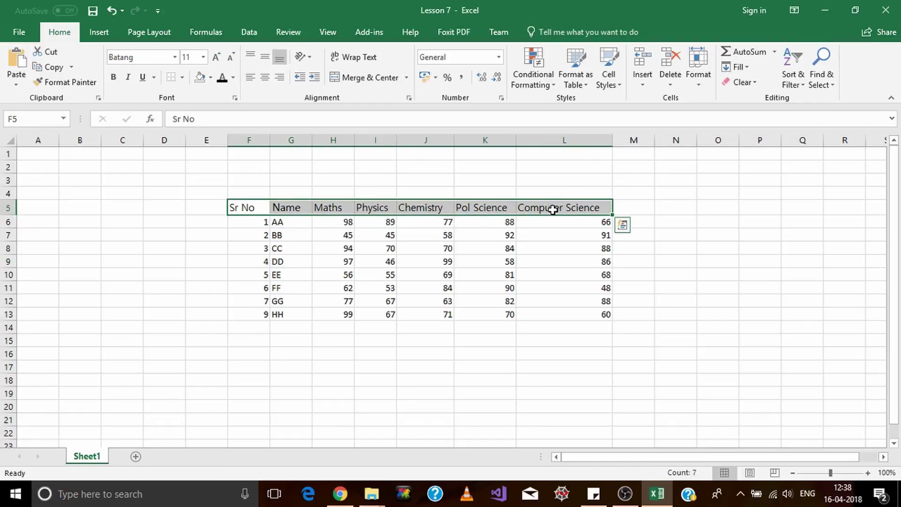
pyautogui.click(306, 275)
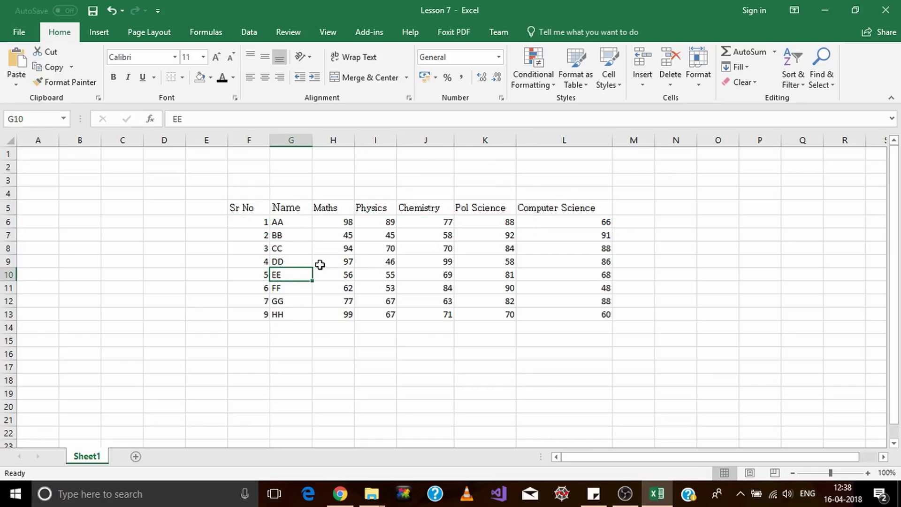
pyautogui.click(249, 231)
pyautogui.click(242, 207)
pyautogui.doubleClick(248, 207)
pyautogui.press('Escape')
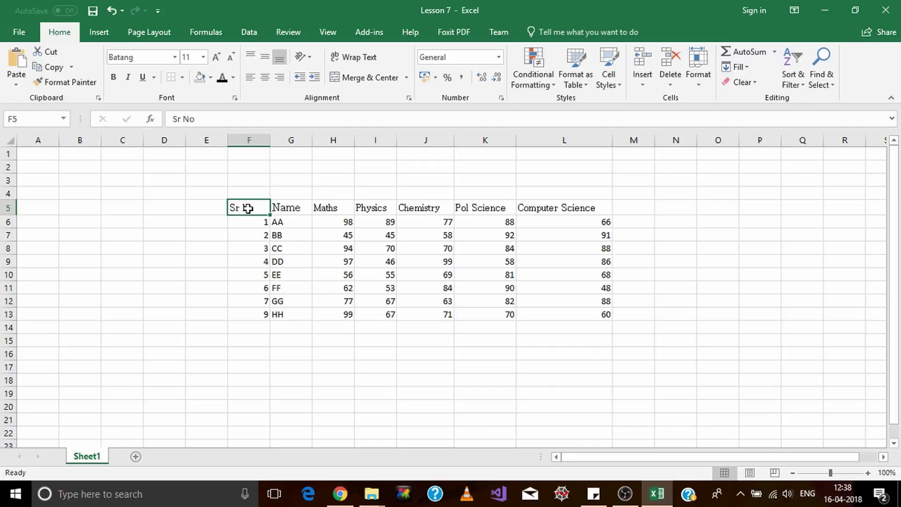
# Format the header cells F5:L5 as bold, italic and underlined.
pyautogui.moveTo(248, 208); pyautogui.dragTo(560, 202)
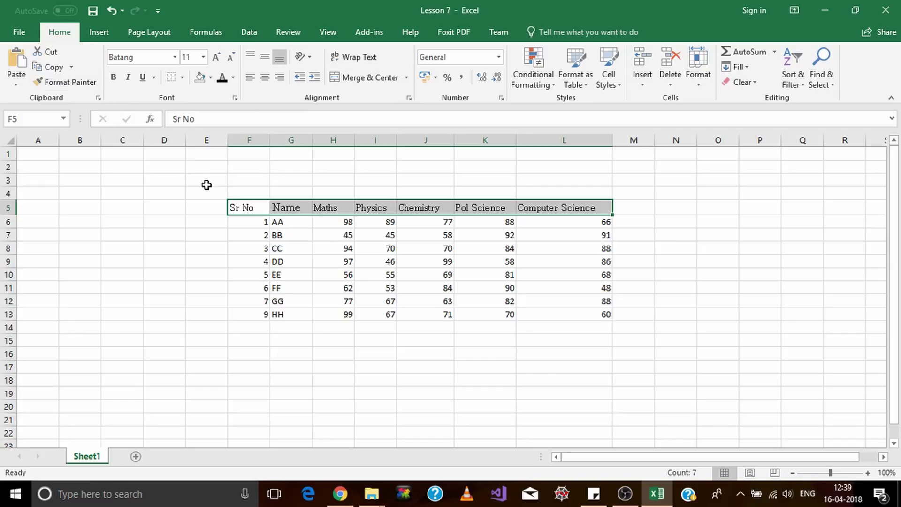
pyautogui.click(114, 78)
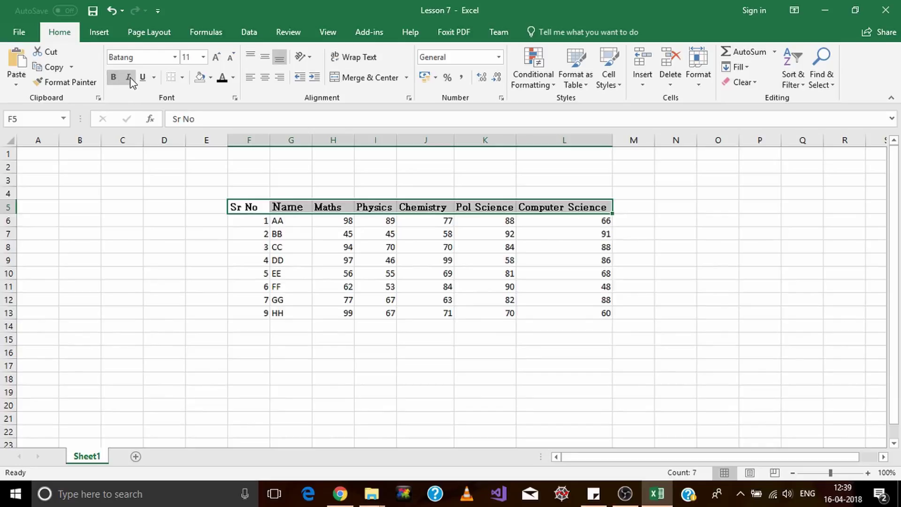
pyautogui.click(128, 77)
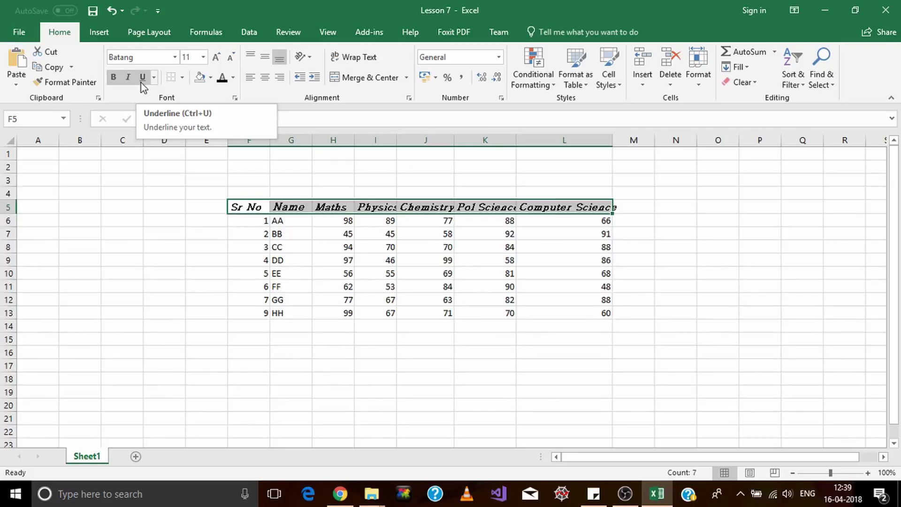
pyautogui.click(141, 82)
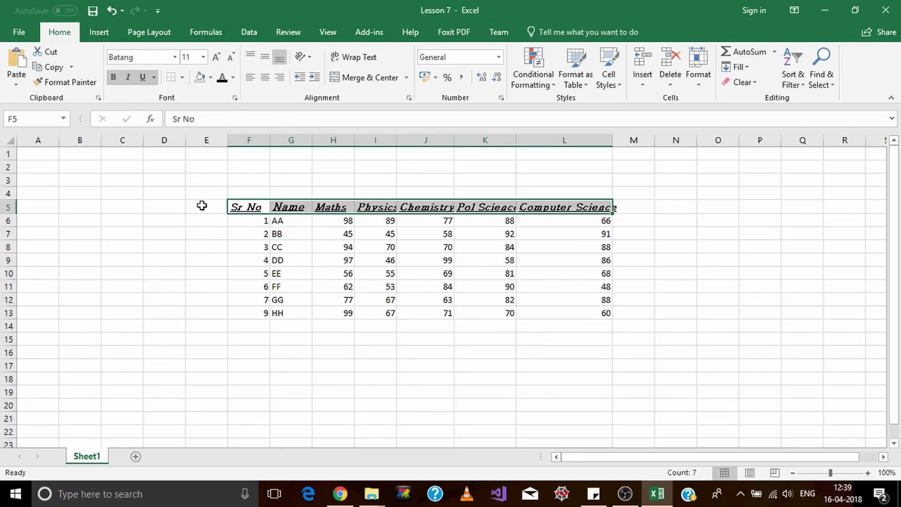
pyautogui.click(202, 245)
pyautogui.click(254, 206)
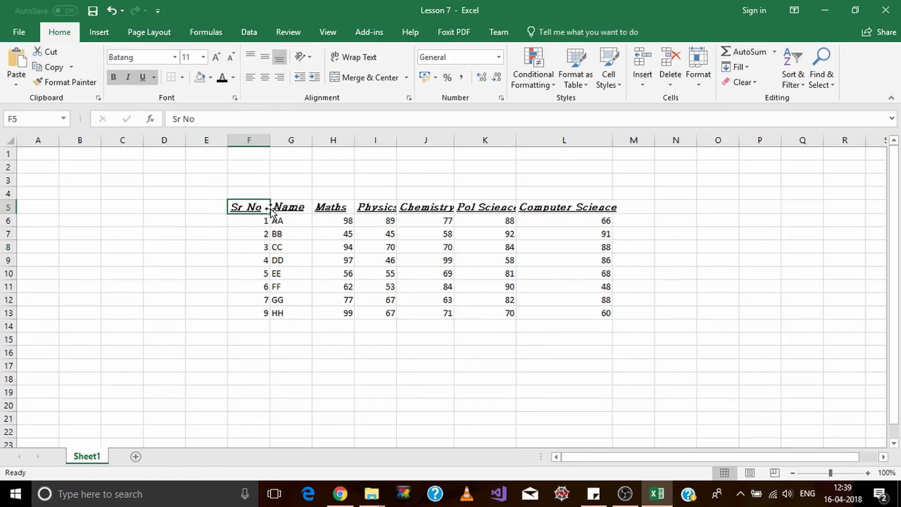
pyautogui.click(315, 204)
pyautogui.click(296, 205)
pyautogui.click(244, 207)
pyautogui.click(329, 206)
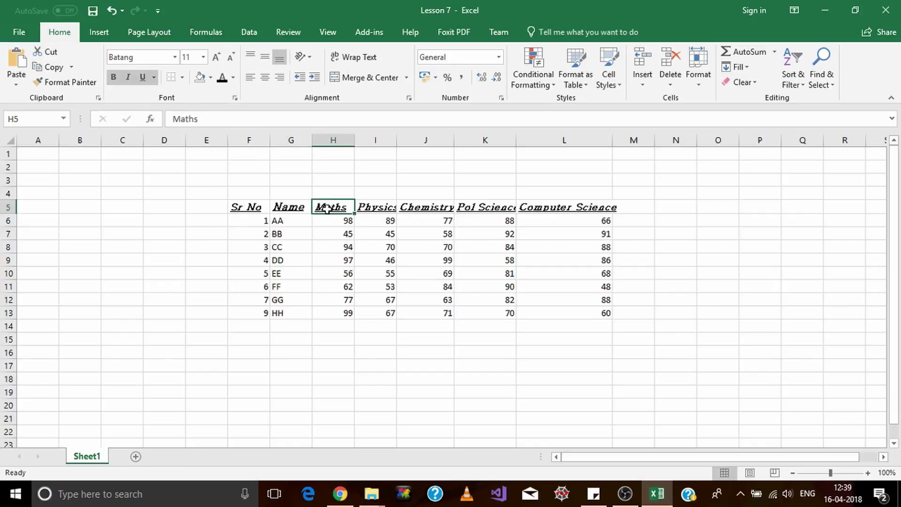
pyautogui.click(384, 207)
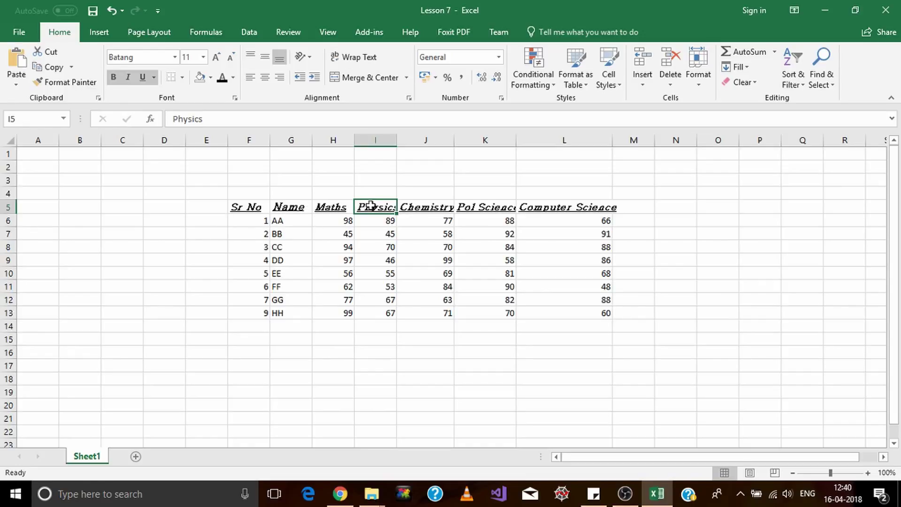
pyautogui.moveTo(332, 234); pyautogui.dragTo(443, 316)
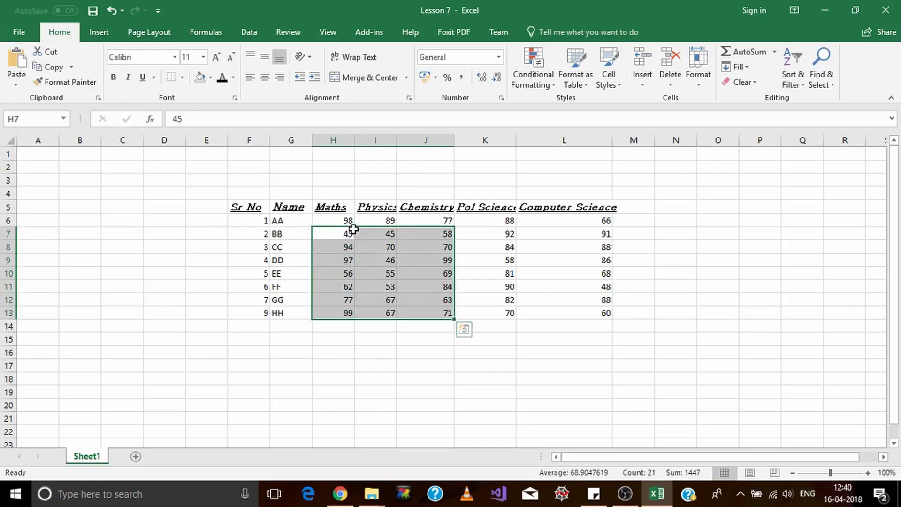
pyautogui.click(358, 207)
pyautogui.moveTo(289, 234); pyautogui.dragTo(447, 274)
pyautogui.click(248, 286)
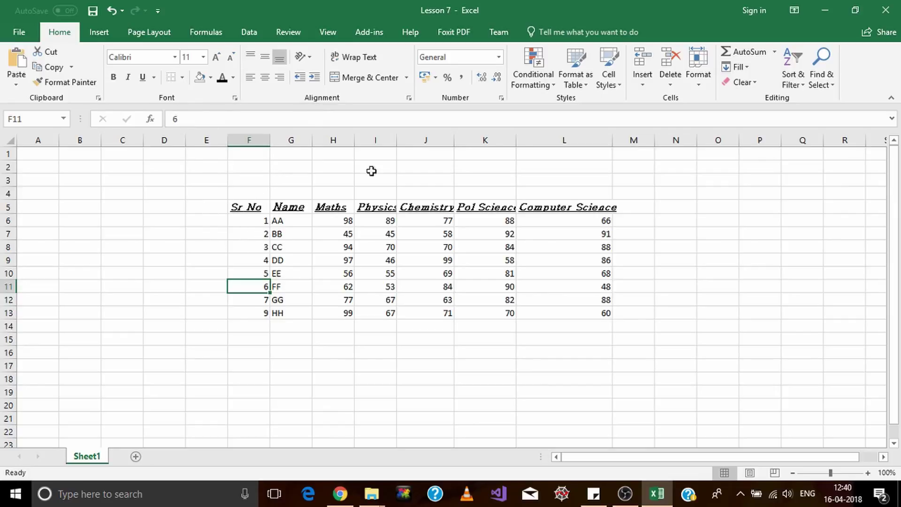
# Apply All Borders to the marks table F5:L13 and widen the Physics, Pol Science and Computer Science columns to fit their headings.
pyautogui.doubleClick(518, 140)
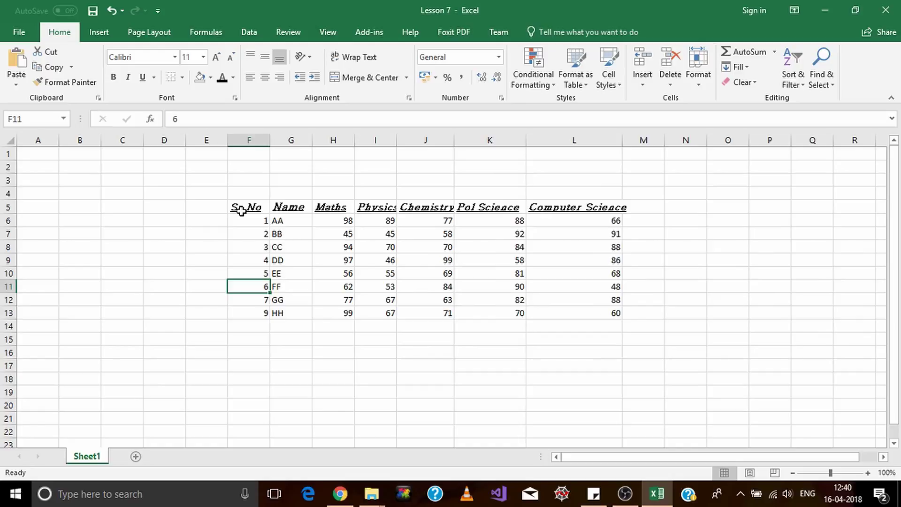
pyautogui.moveTo(242, 211); pyautogui.dragTo(585, 312)
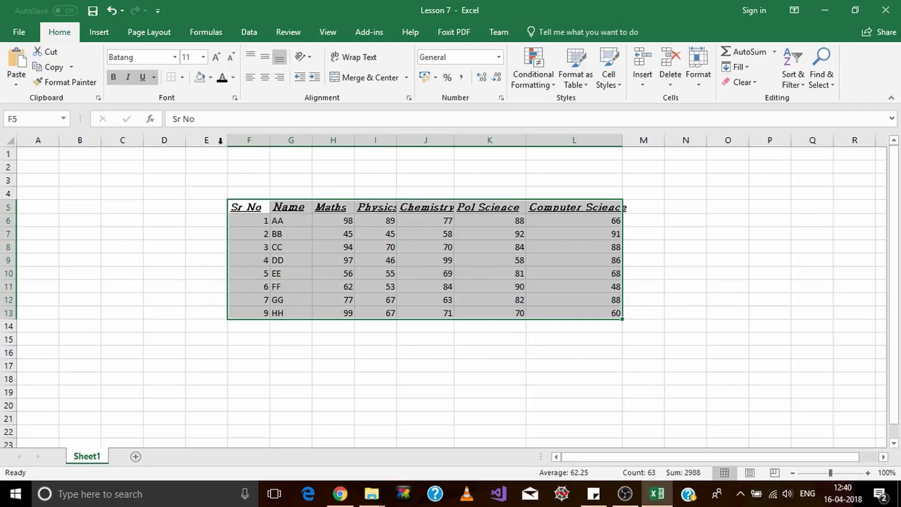
pyautogui.click(182, 78)
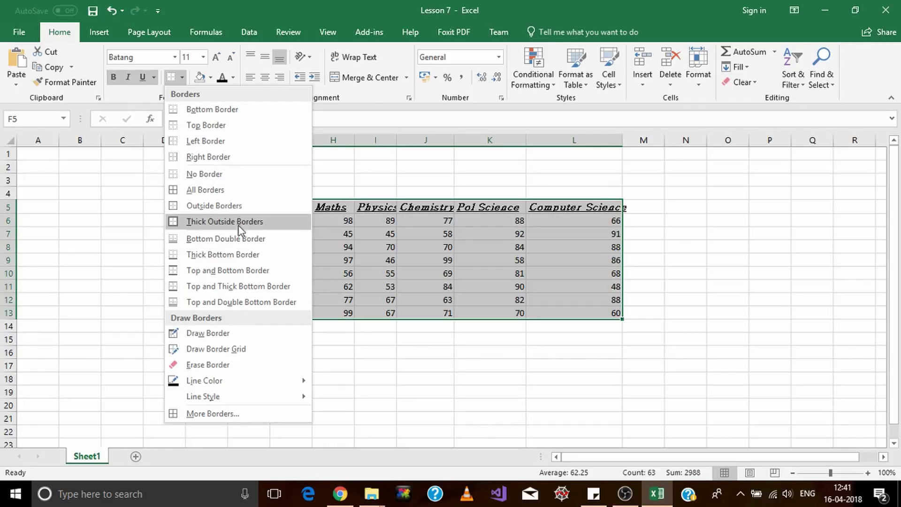
pyautogui.click(195, 192)
pyautogui.click(113, 270)
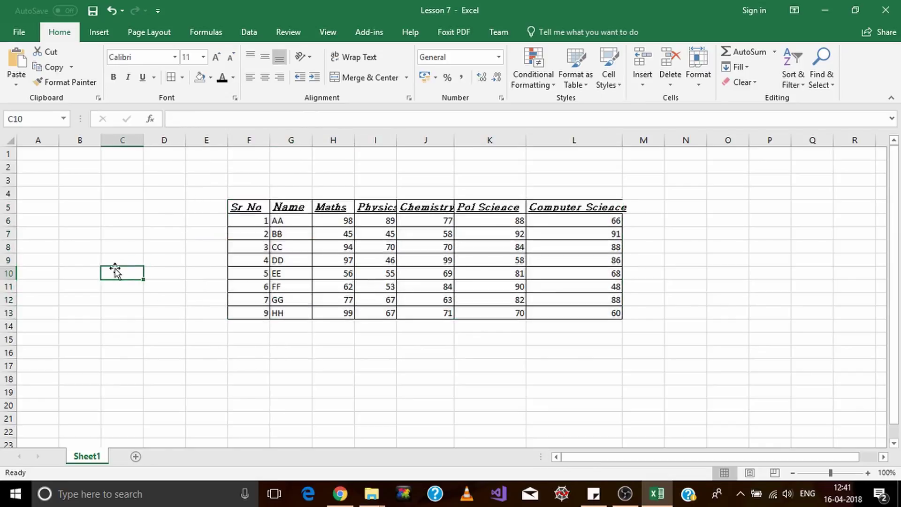
pyautogui.doubleClick(623, 140)
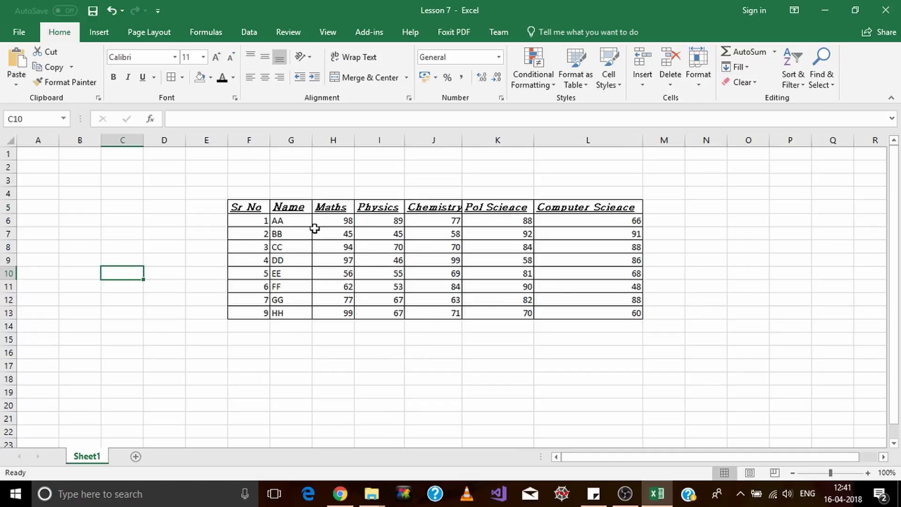
pyautogui.click(309, 176)
# Fill the header cells F5:L5 with the standard yellow color.
pyautogui.moveTo(243, 209); pyautogui.dragTo(632, 207)
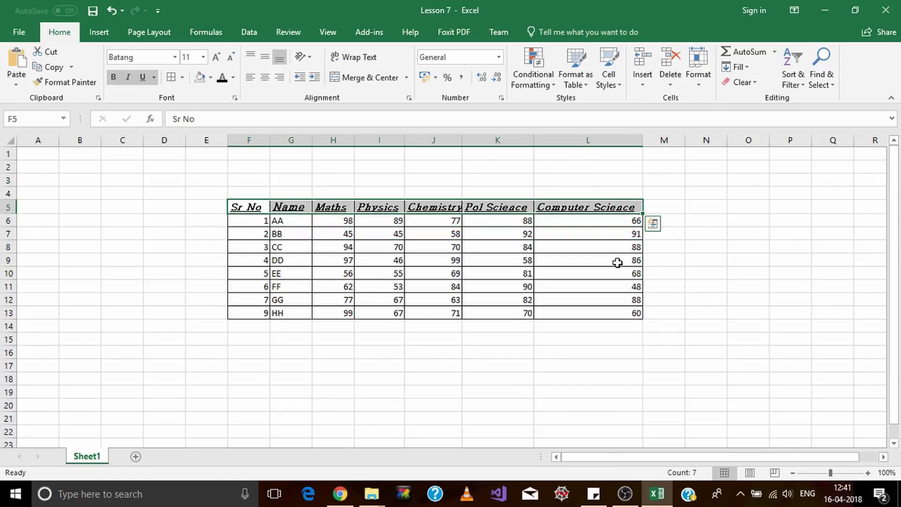
pyautogui.click(212, 79)
pyautogui.click(211, 79)
pyautogui.click(212, 80)
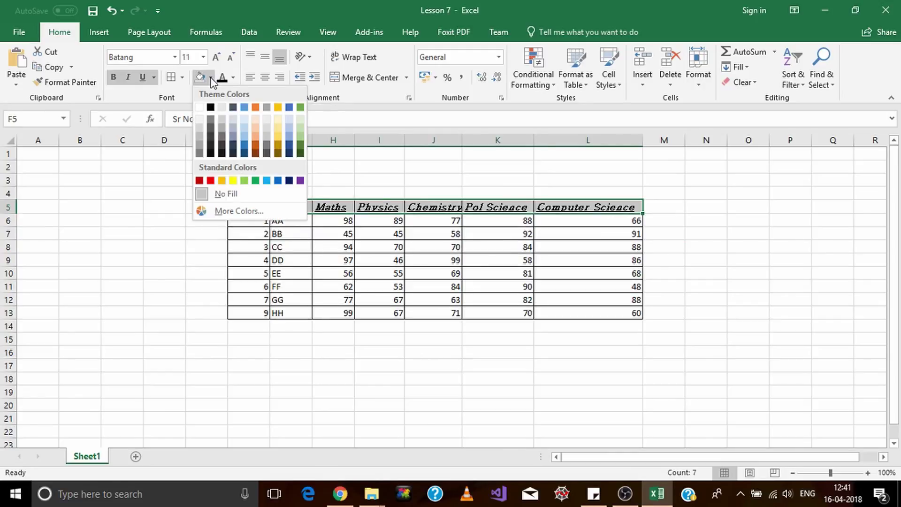
pyautogui.click(233, 182)
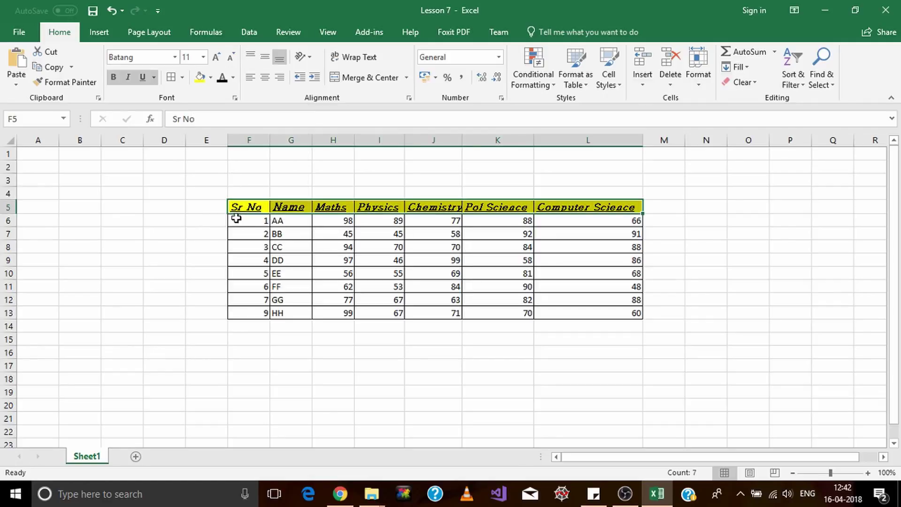
# Set the font color of the header cells F5:L5 to the standard dark red.
pyautogui.click(252, 203)
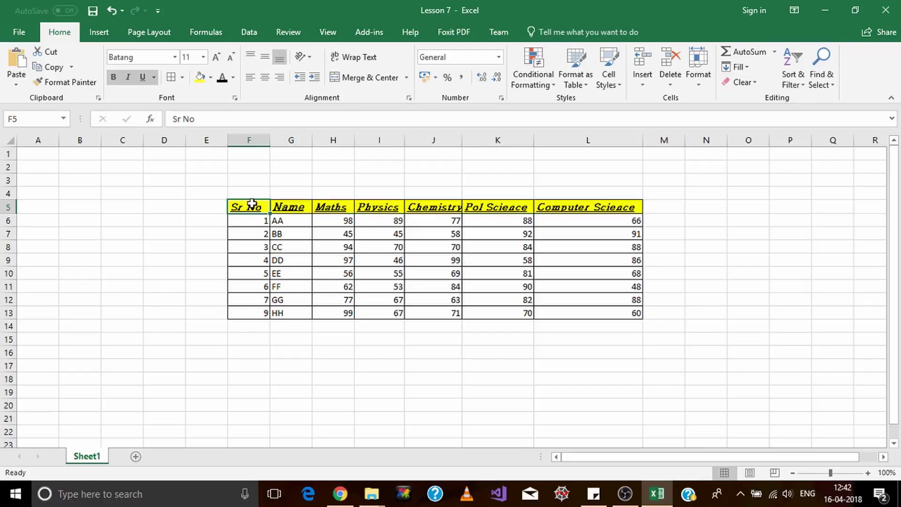
pyautogui.moveTo(252, 204); pyautogui.dragTo(576, 208)
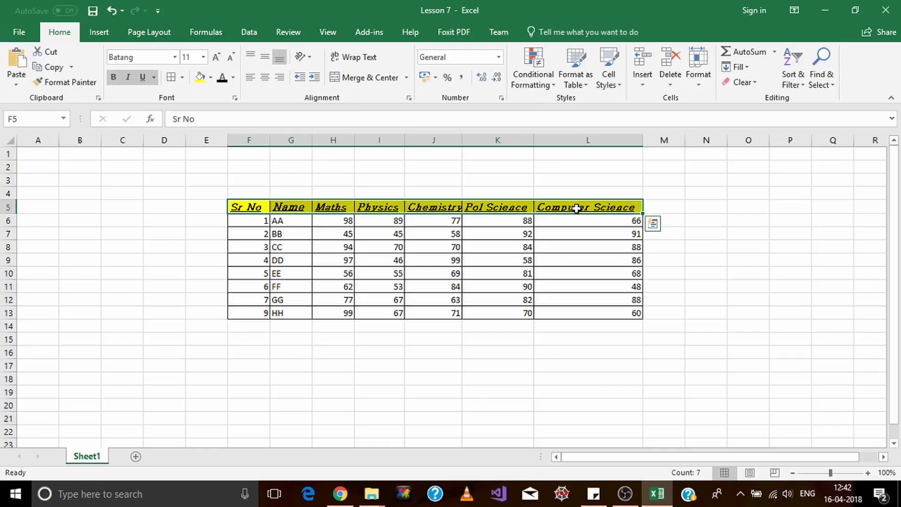
pyautogui.click(234, 79)
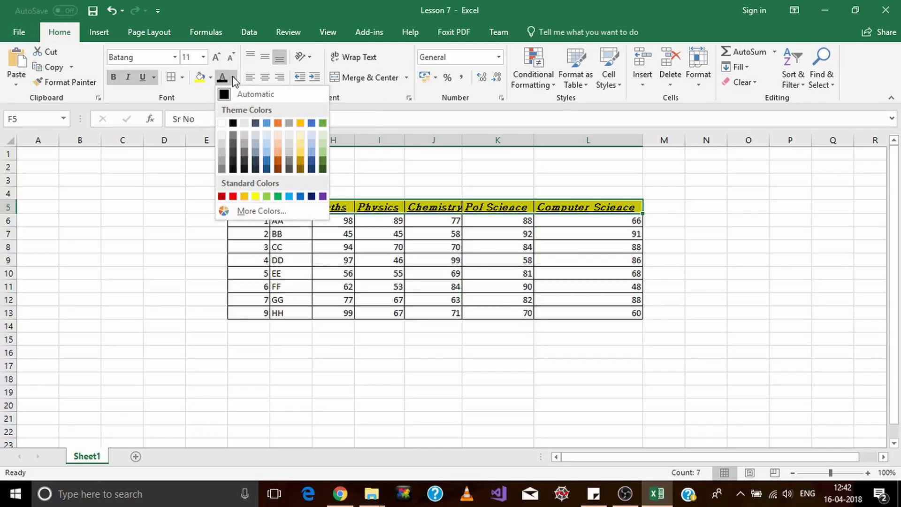
pyautogui.click(222, 196)
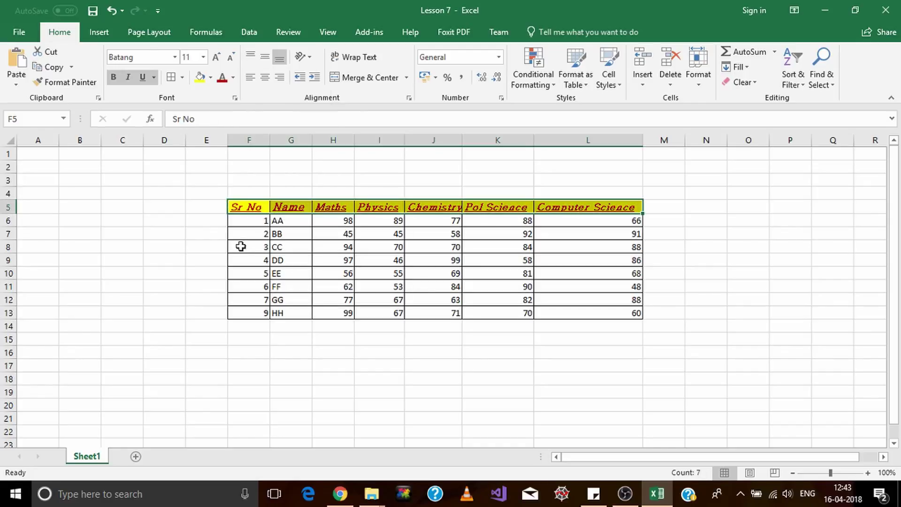
pyautogui.click(207, 273)
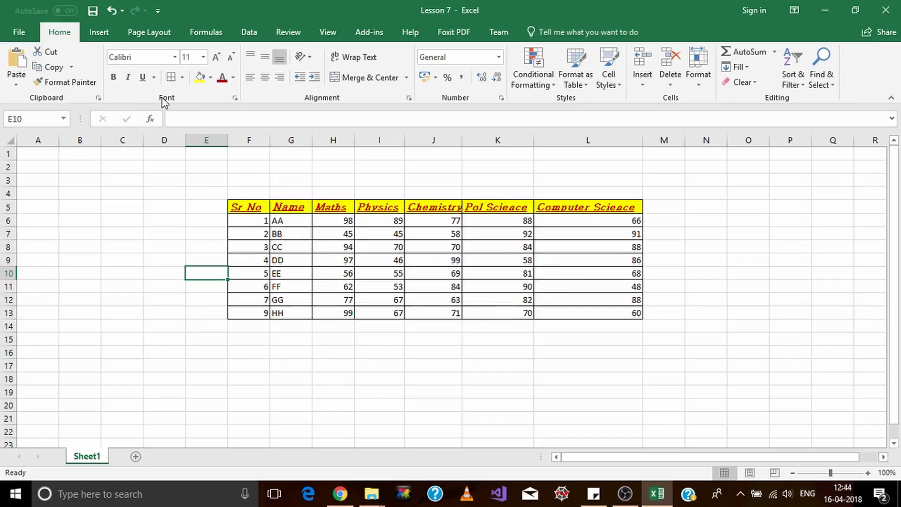
pyautogui.click(290, 209)
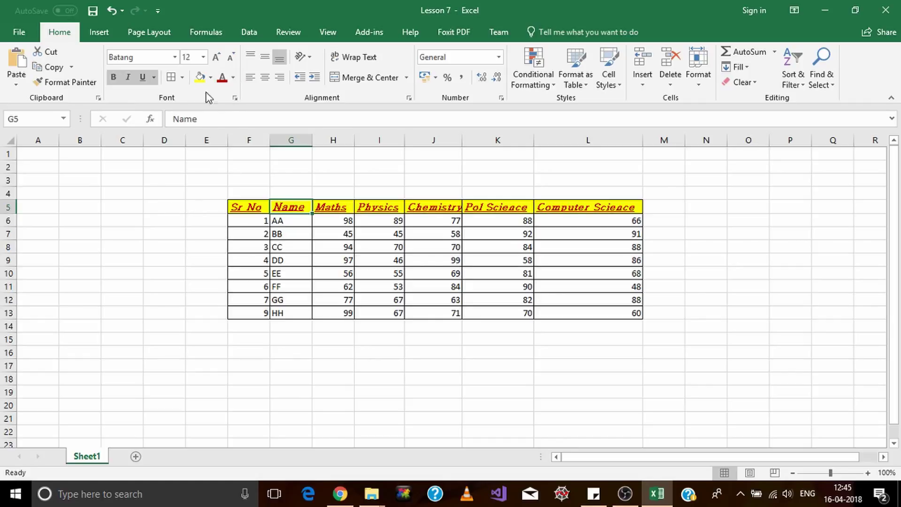